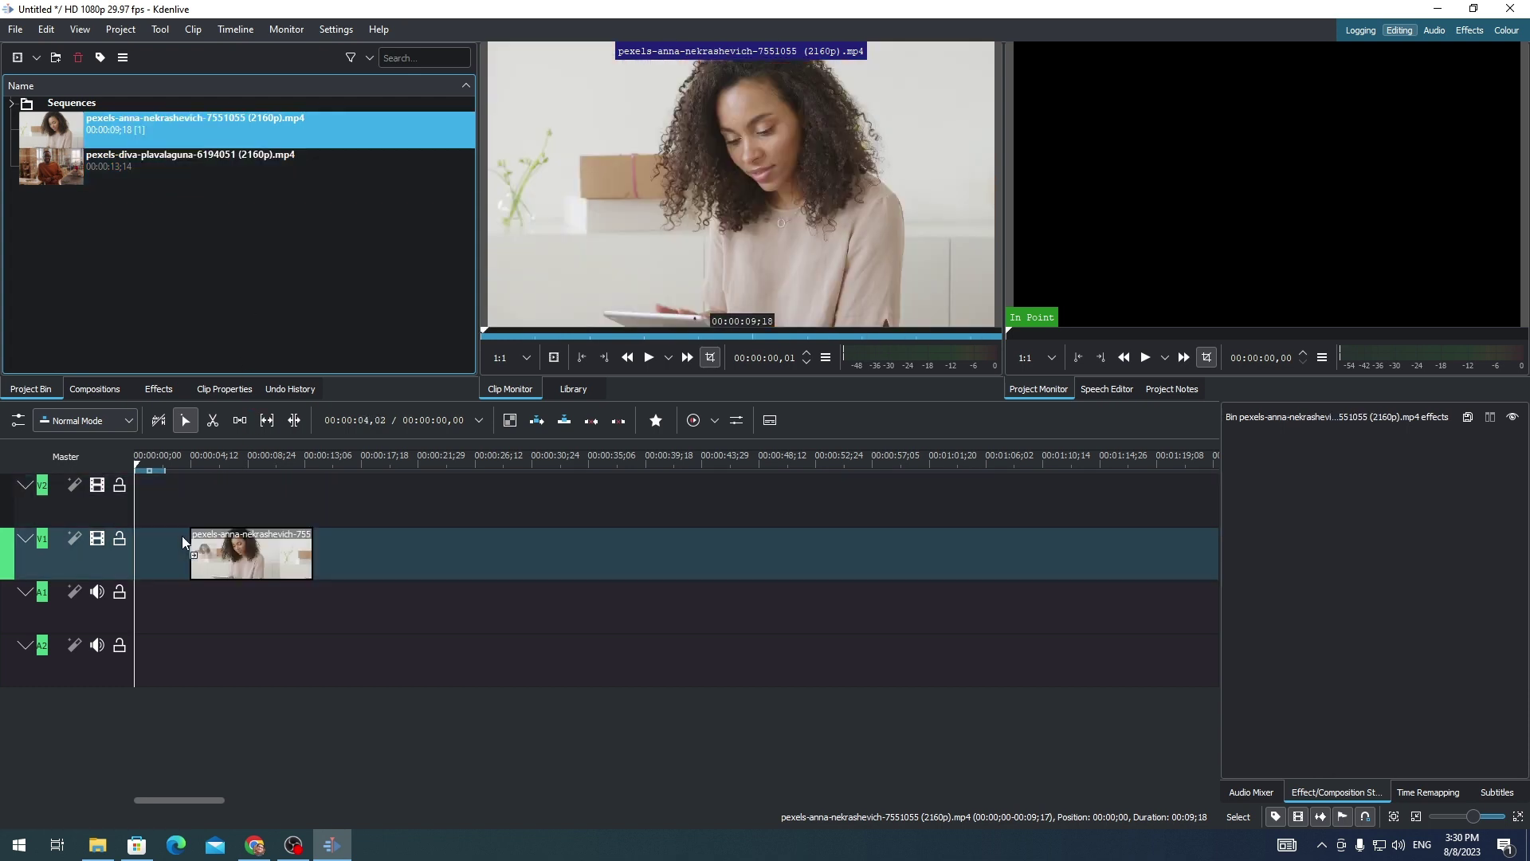
# Step: Place the woman's clip on track V1, then the man's clip right after it
pyautogui.moveTo(132, 129)
pyautogui.mouseDown()
pyautogui.moveTo(152, 556)
pyautogui.moveTo(138, 549)
pyautogui.mouseUp()
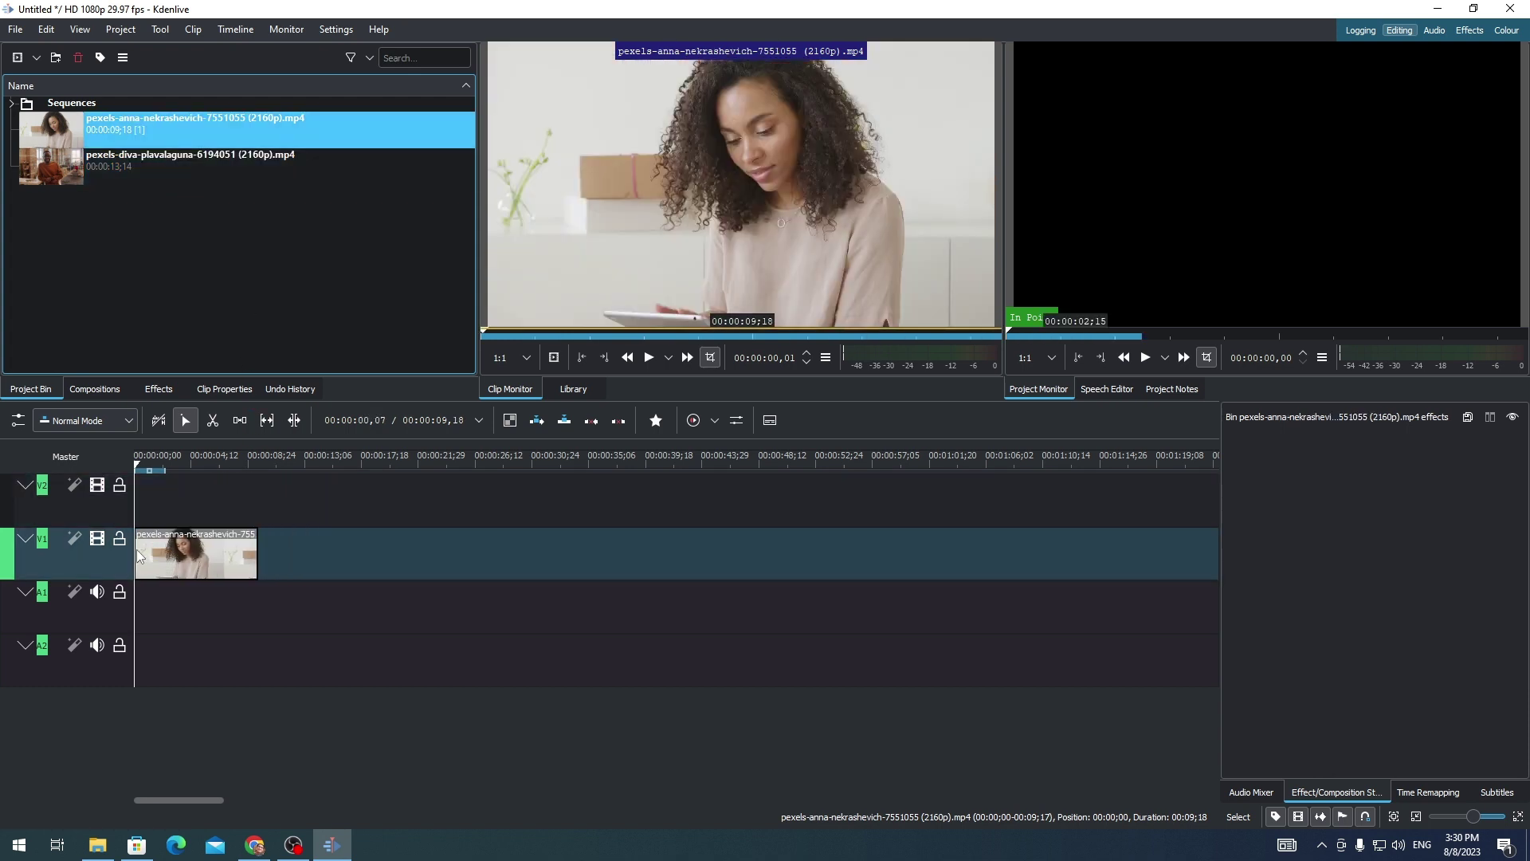
pyautogui.moveTo(134, 167); pyautogui.dragTo(333, 590)
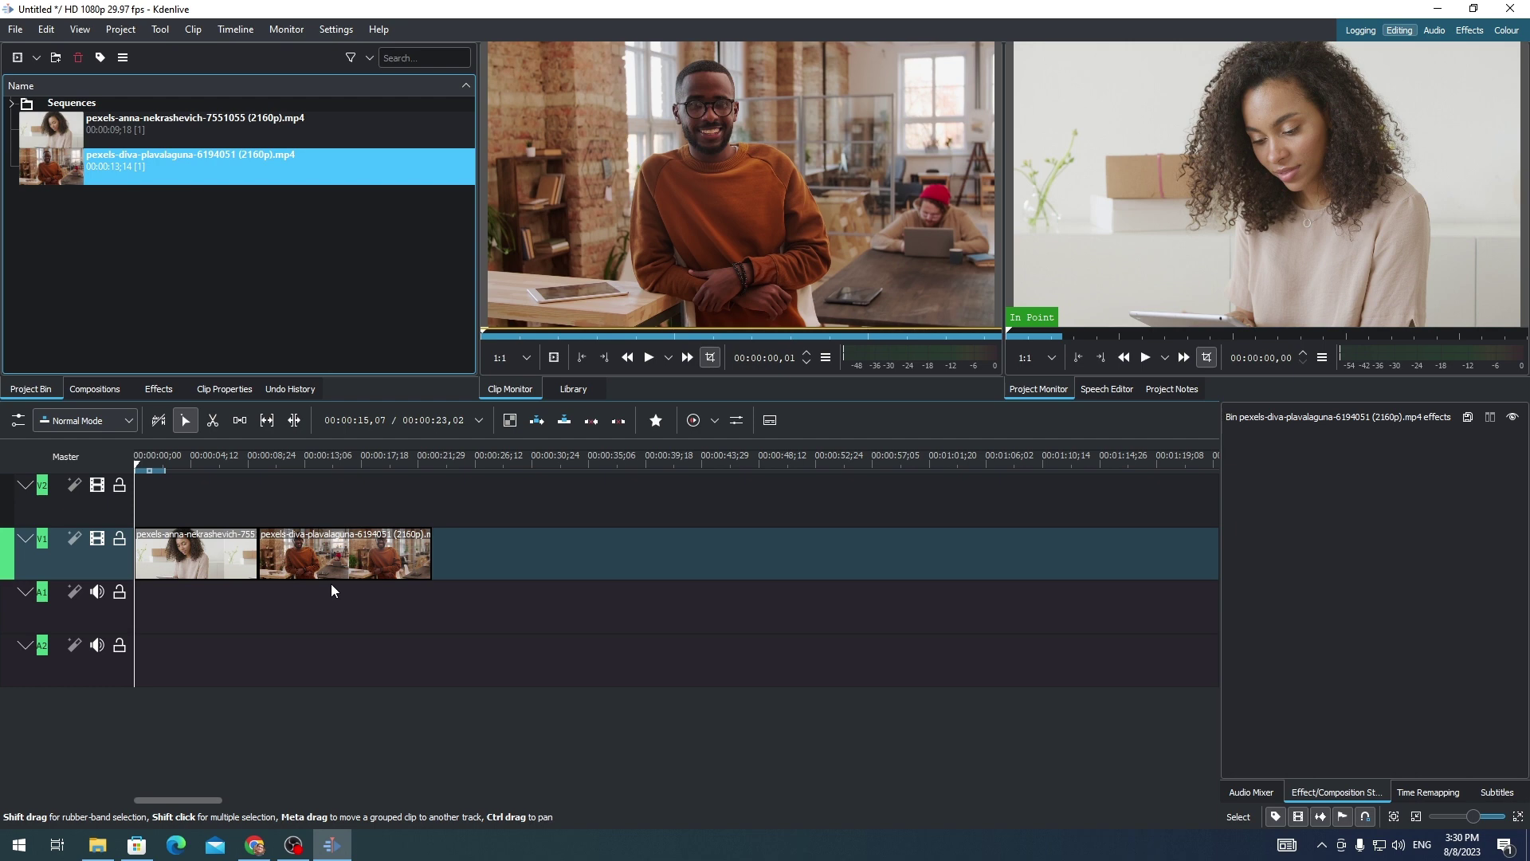
# Step: Open the Rendering dialog from the Project menu with the MP4-H264/AAC full-project preset
pyautogui.click(310, 597)
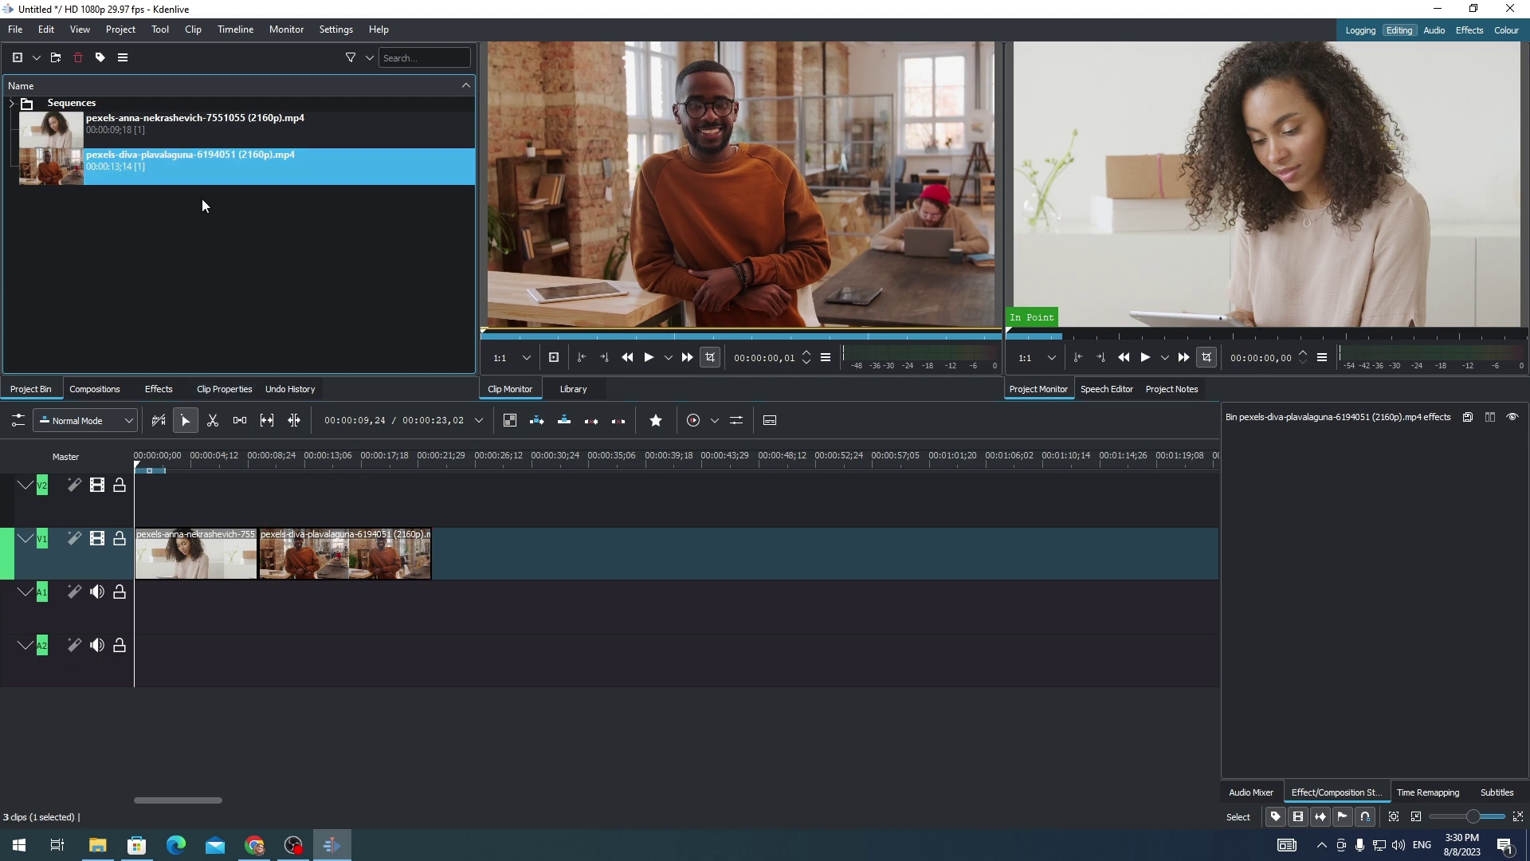
pyautogui.click(129, 34)
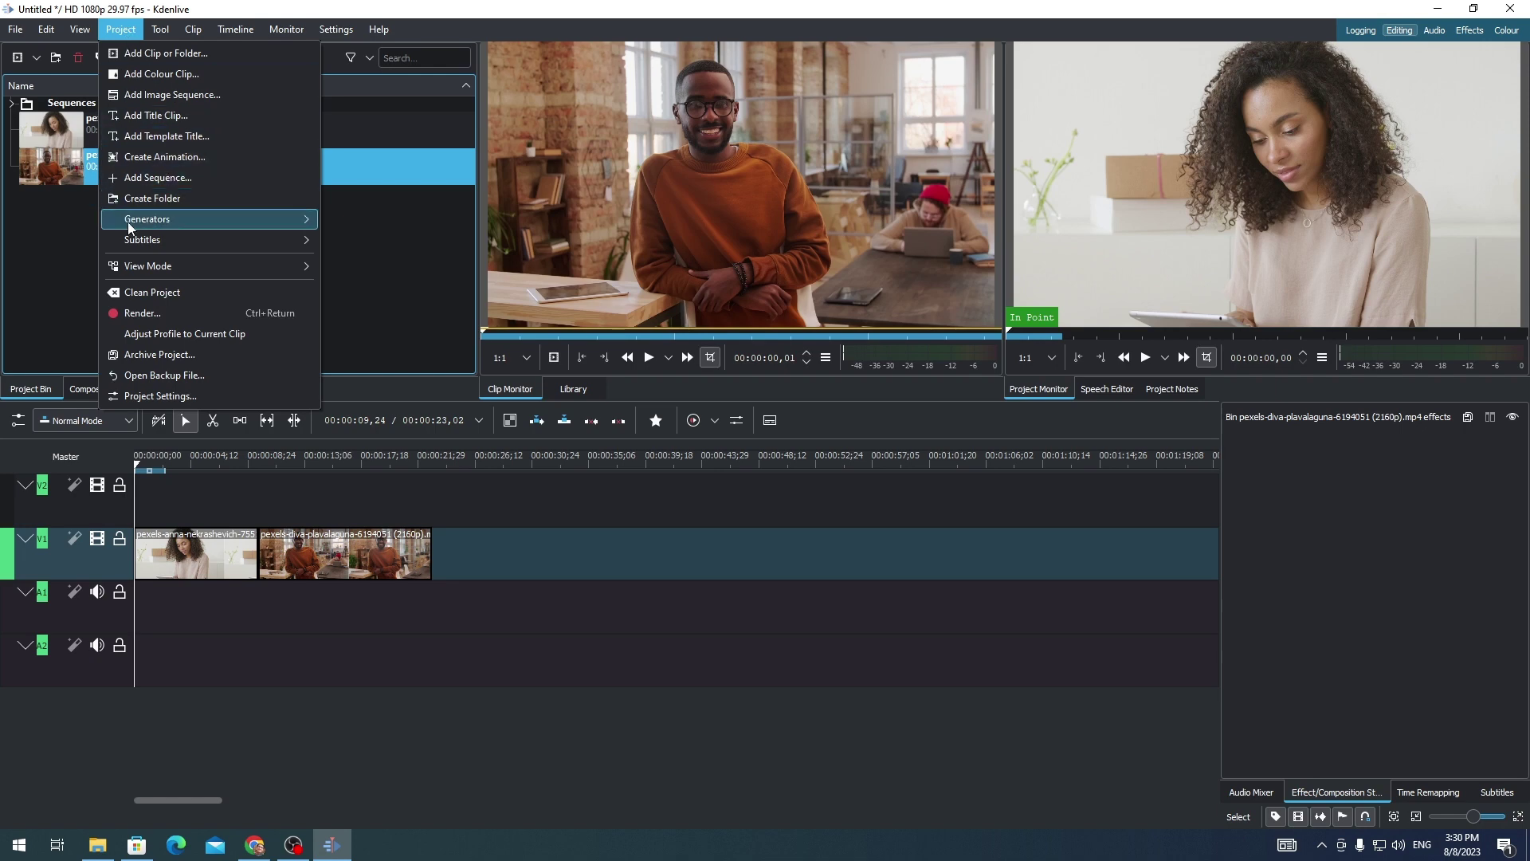
pyautogui.click(140, 314)
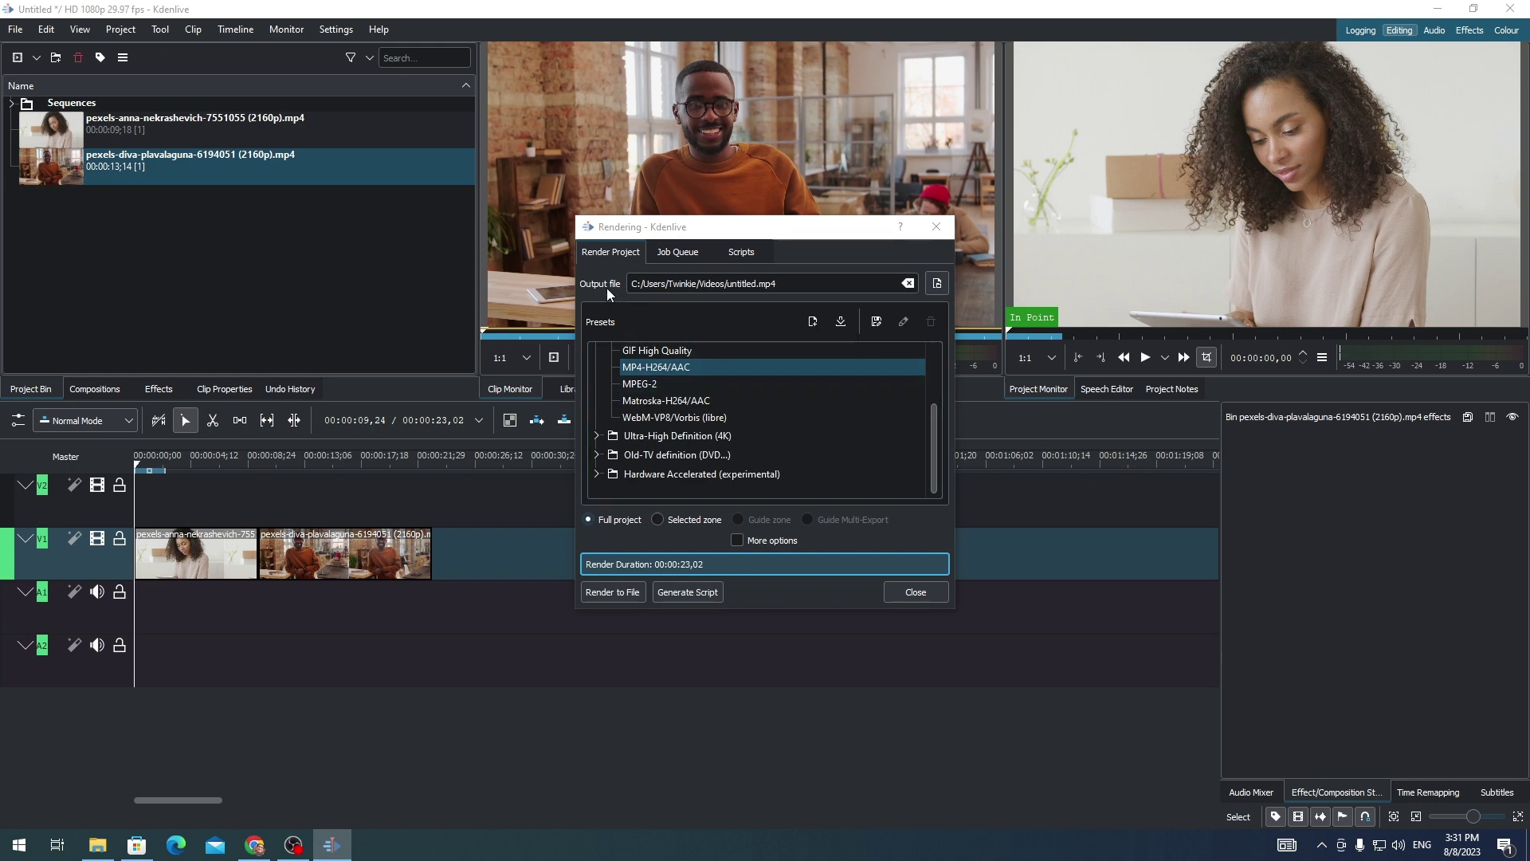
# Step: Set the render output file to D:/Kdenlive/Edited/Sample video.mp4
pyautogui.click(936, 285)
pyautogui.click(656, 280)
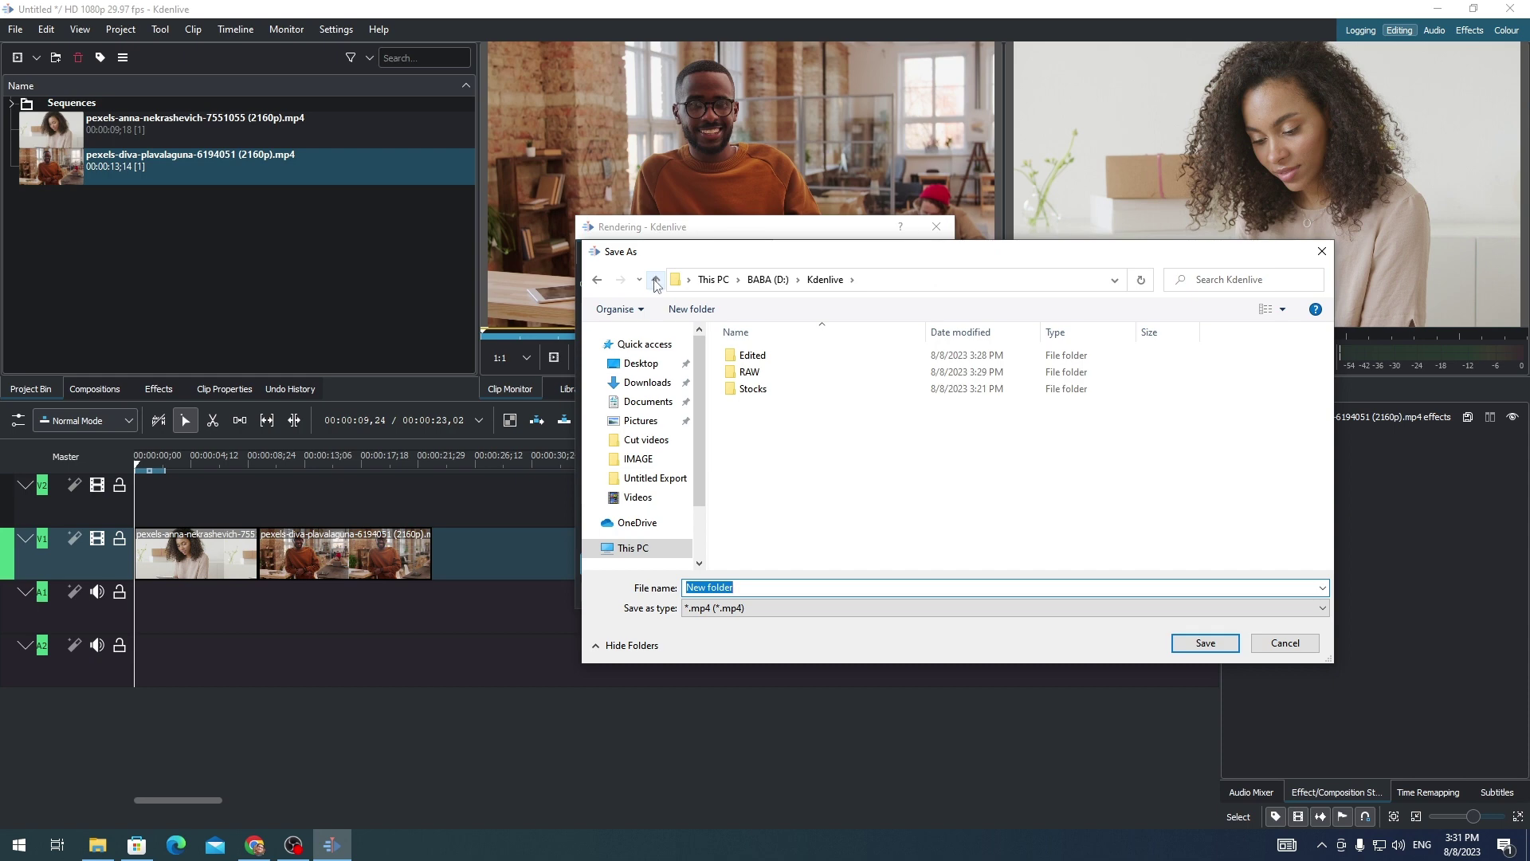
pyautogui.click(780, 359)
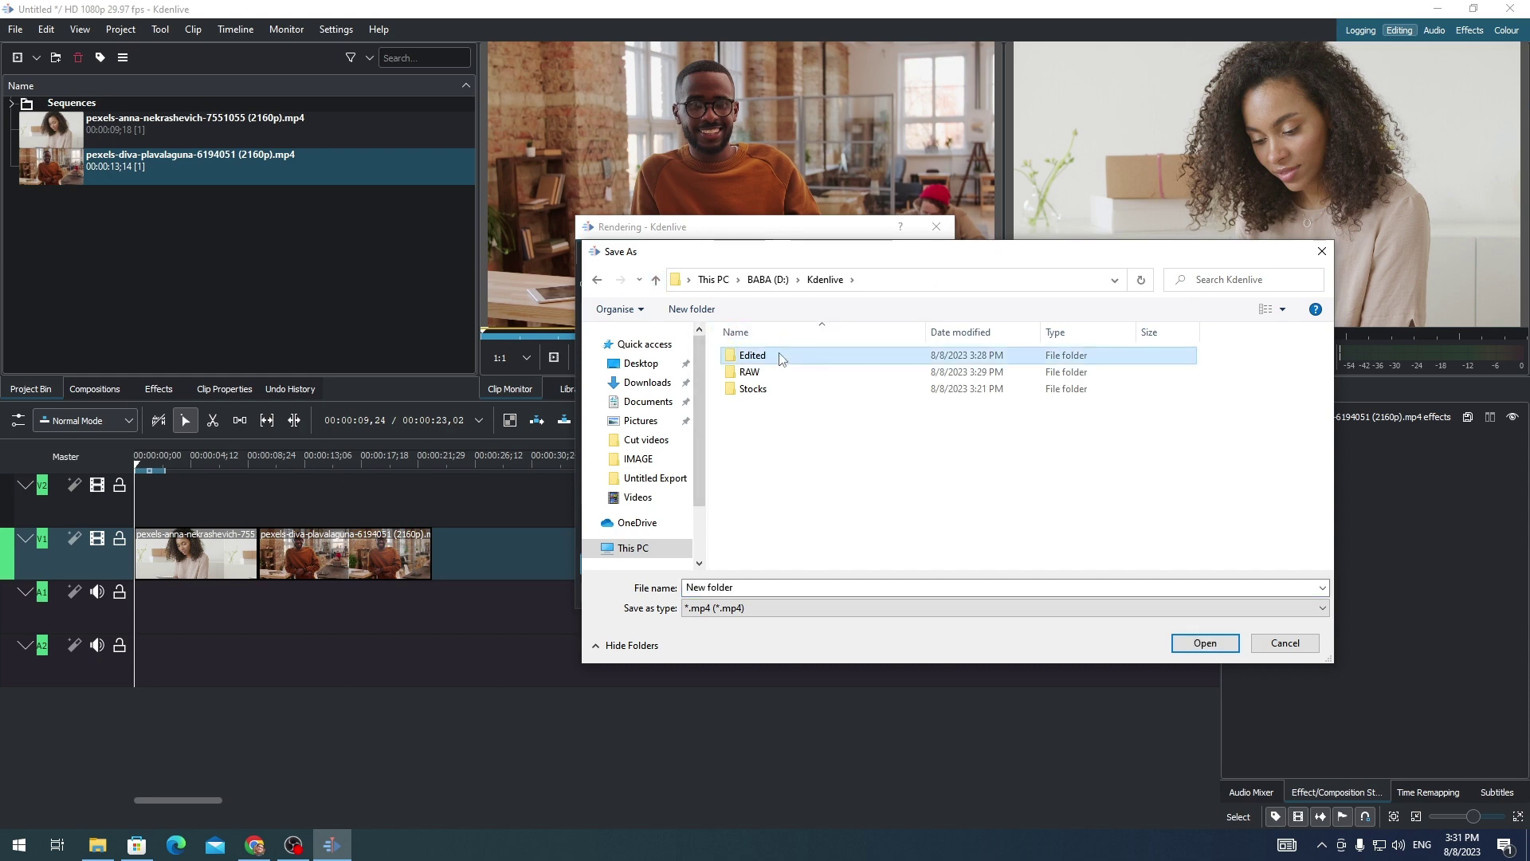
pyautogui.press('Return')
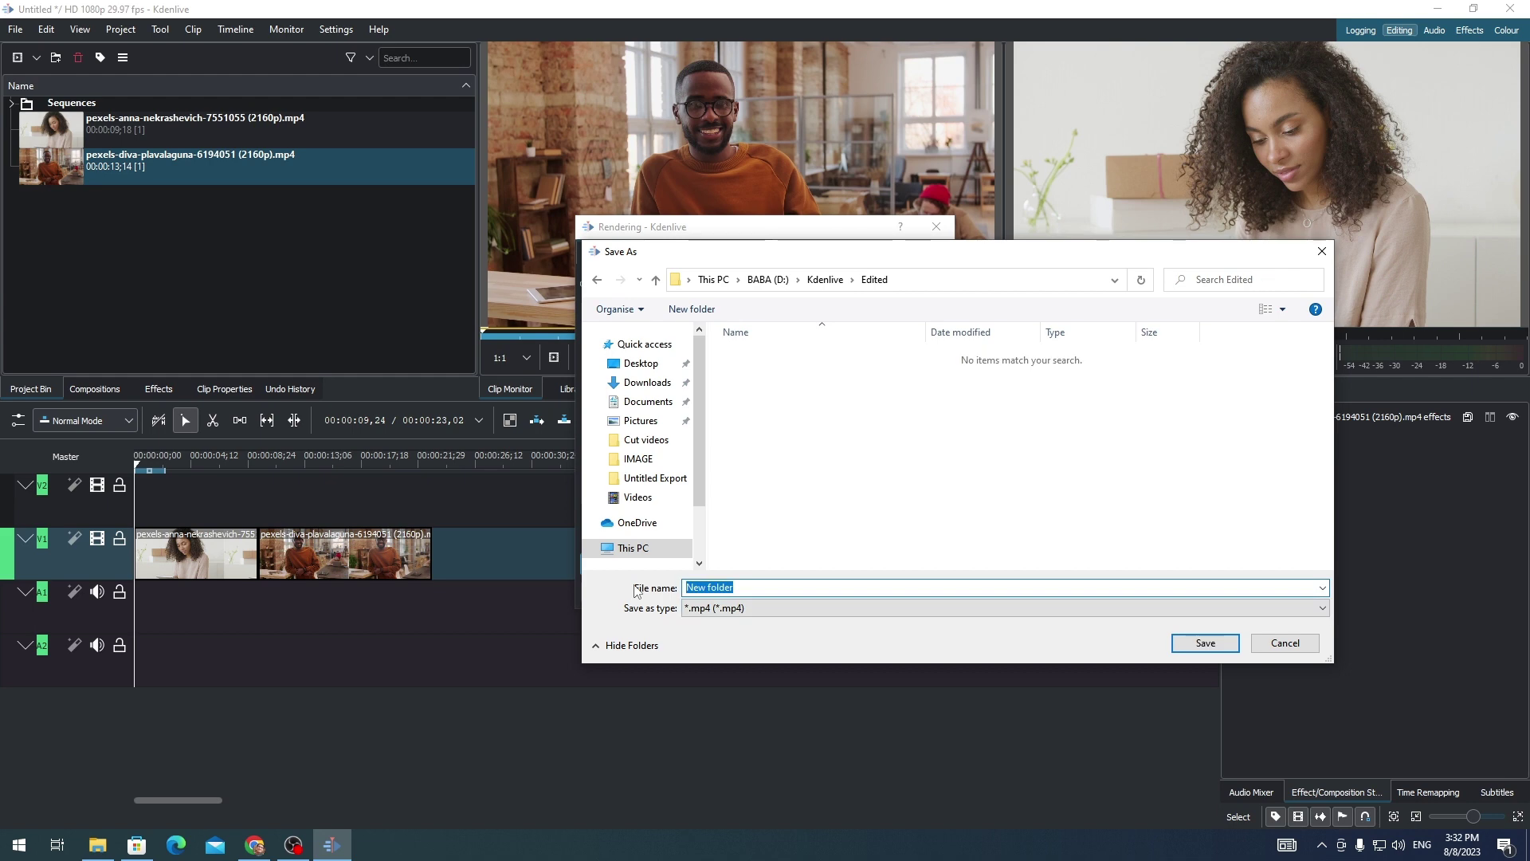
pyautogui.write('Sample video')
pyautogui.press('Return')
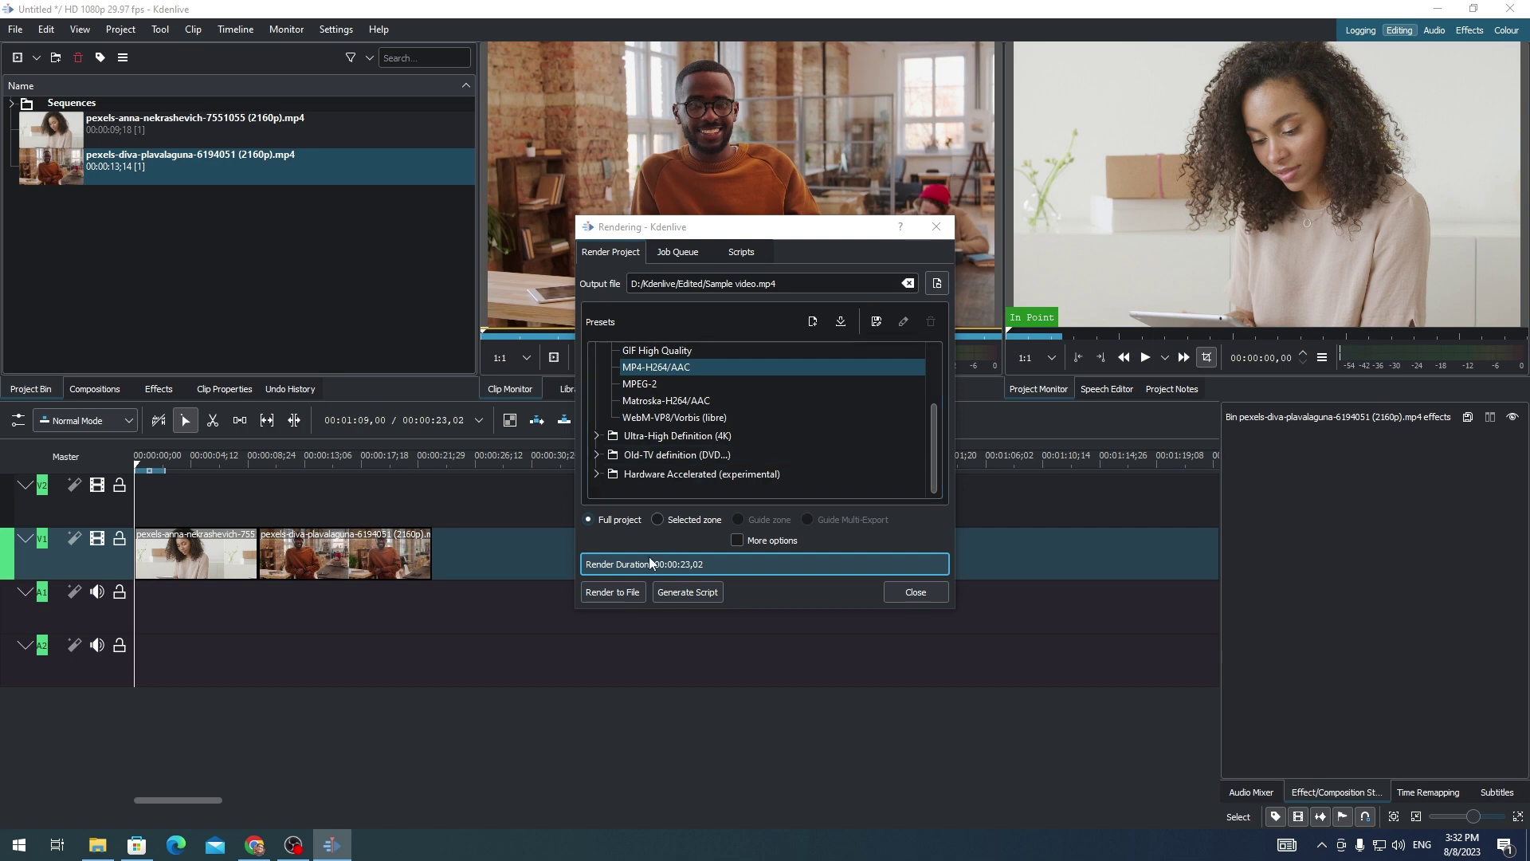
# Step: Render the project to Sample video.mp4 and wait for the job to finish
pyautogui.click(621, 592)
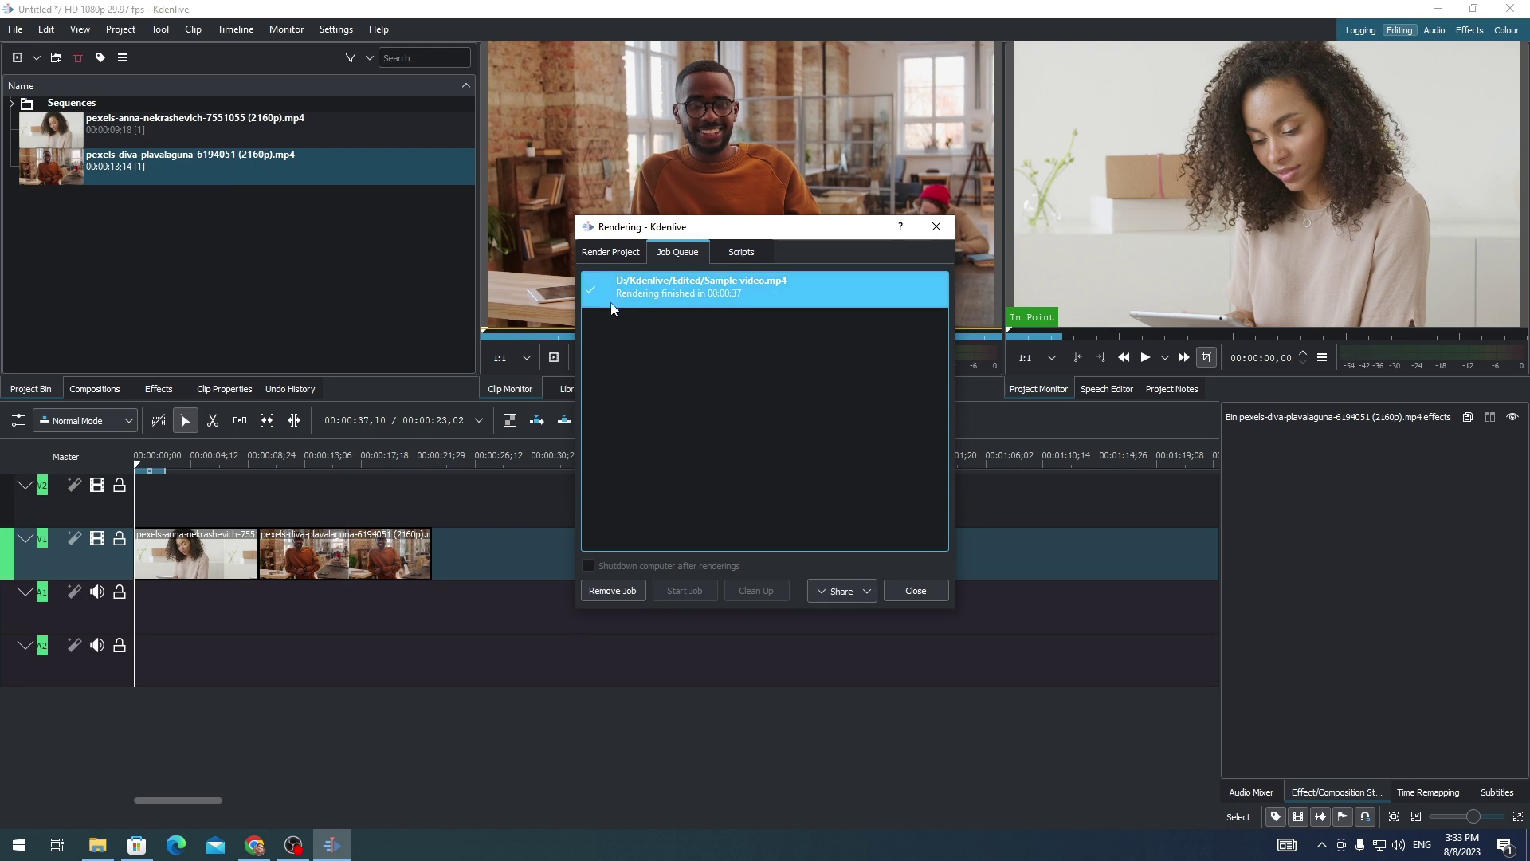
pyautogui.doubleClick(710, 311)
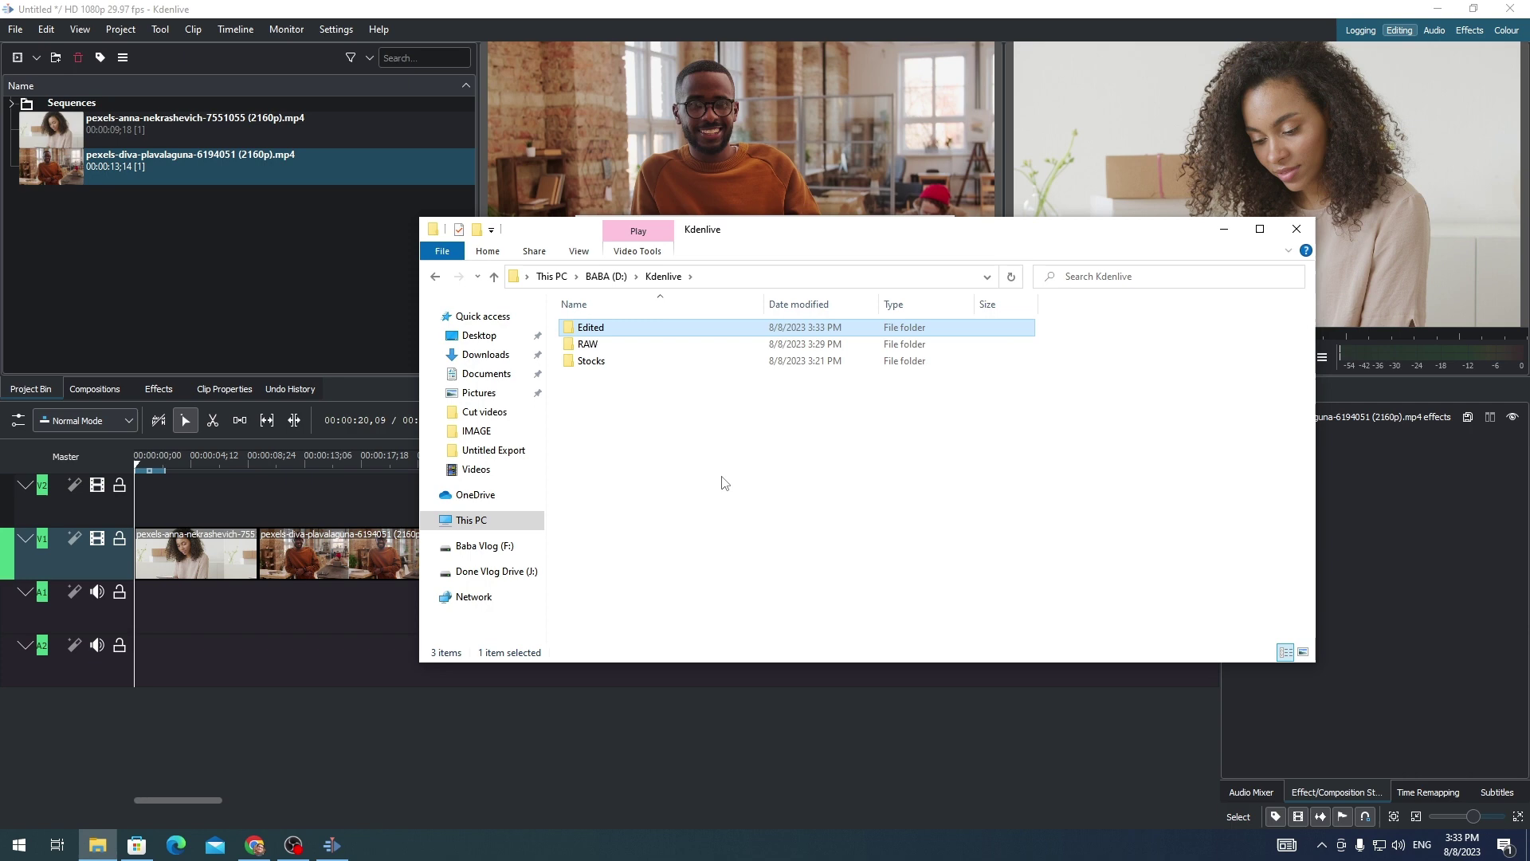
pyautogui.doubleClick(618, 328)
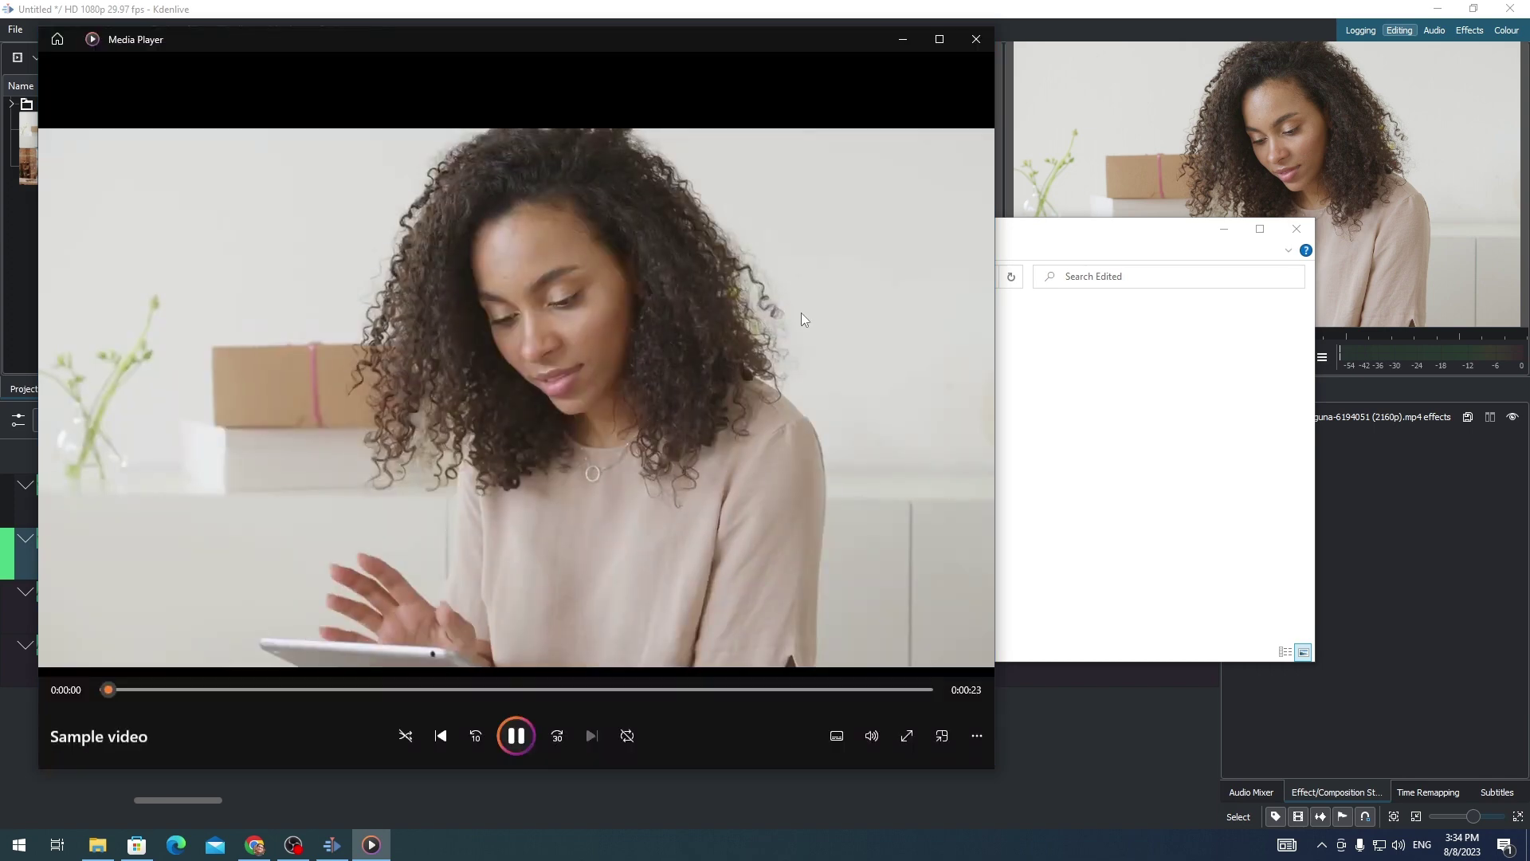
pyautogui.hotkey('alt', 'F4')
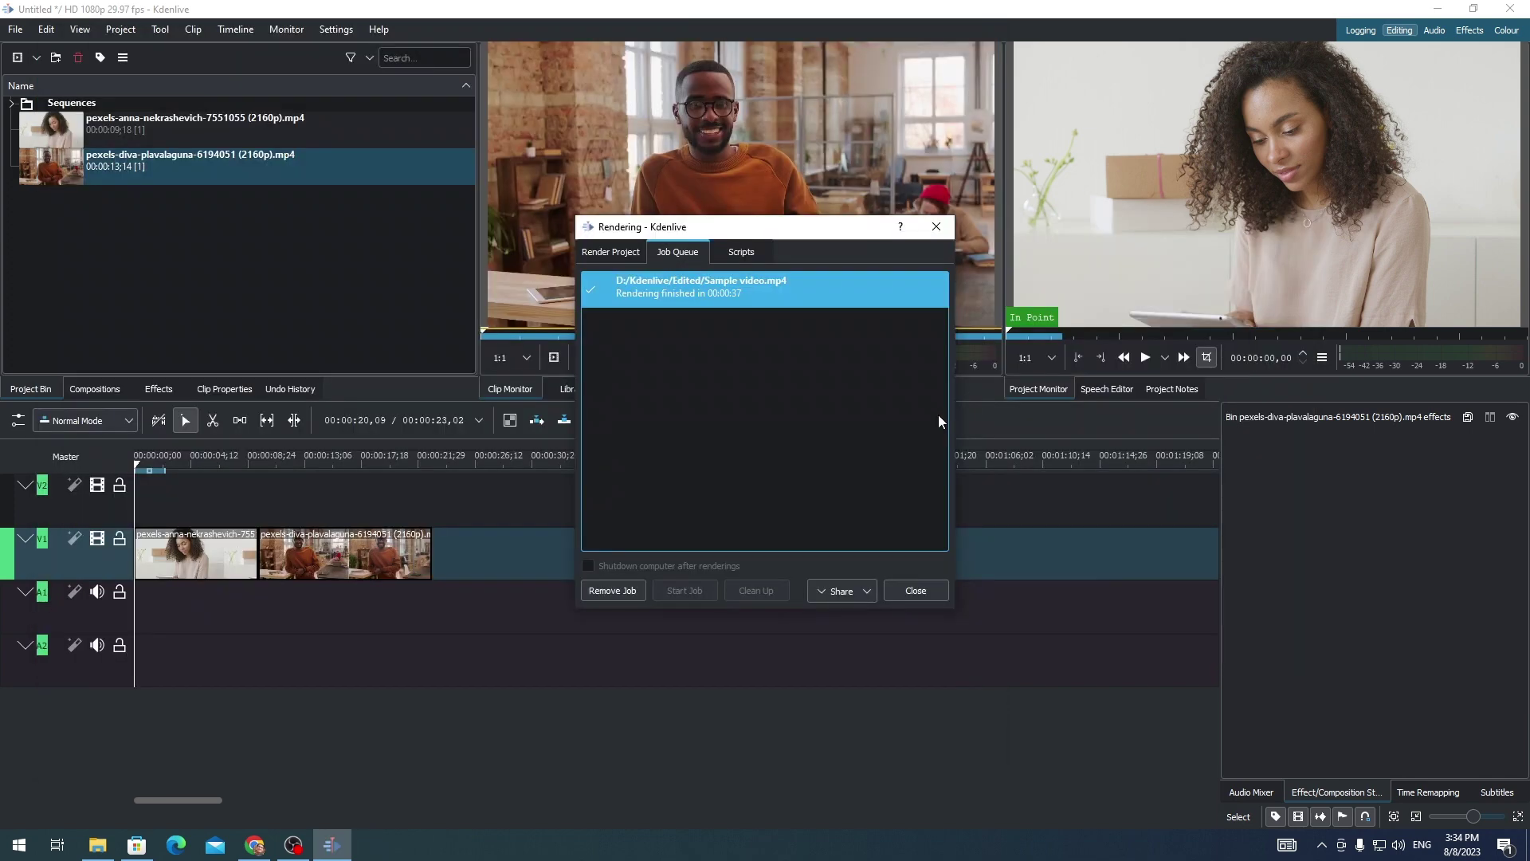